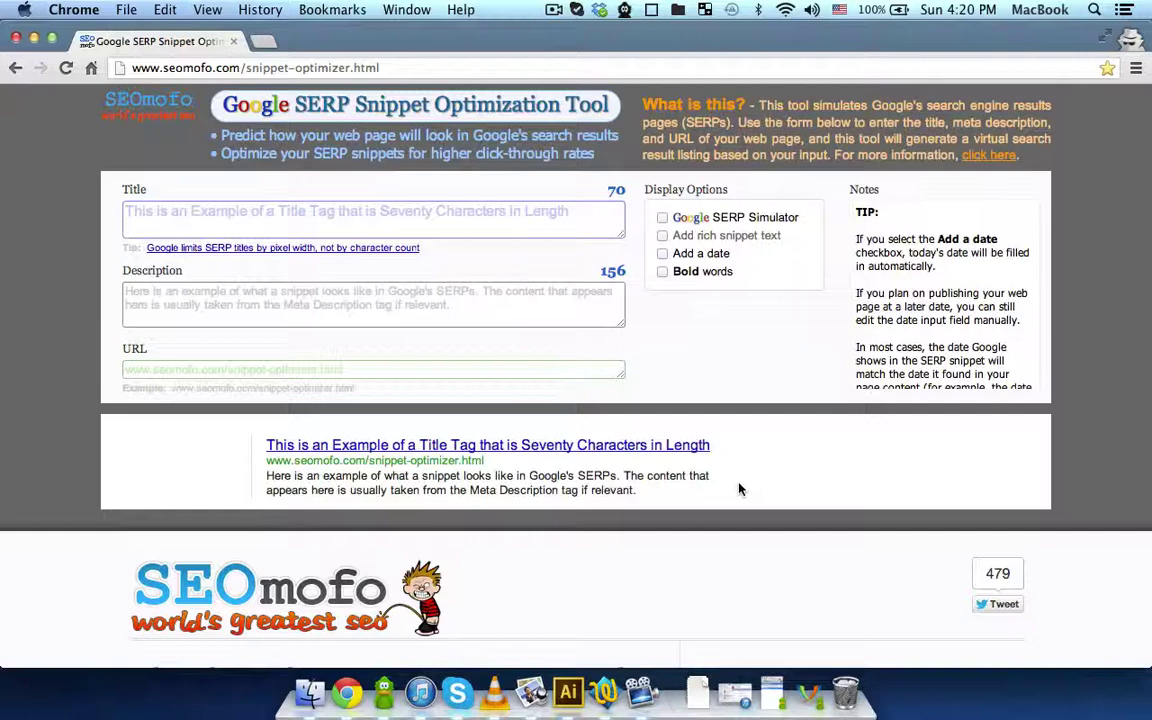
Step: Paste 'Why and How to Make a Perfect SEO Snippet' as the 41-character snippet title
{"action": "left_click", "coordinate": [265, 231]}
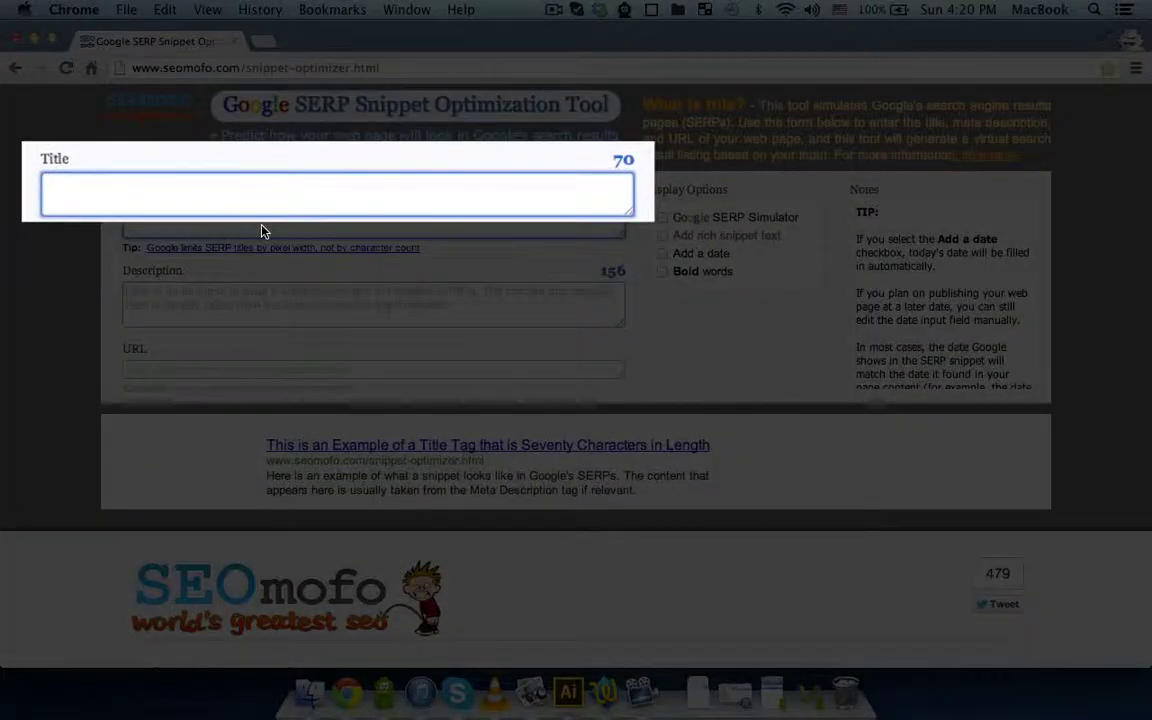
{"action": "type", "text": "Why and How to Make a Perfect SEO Snippet"}
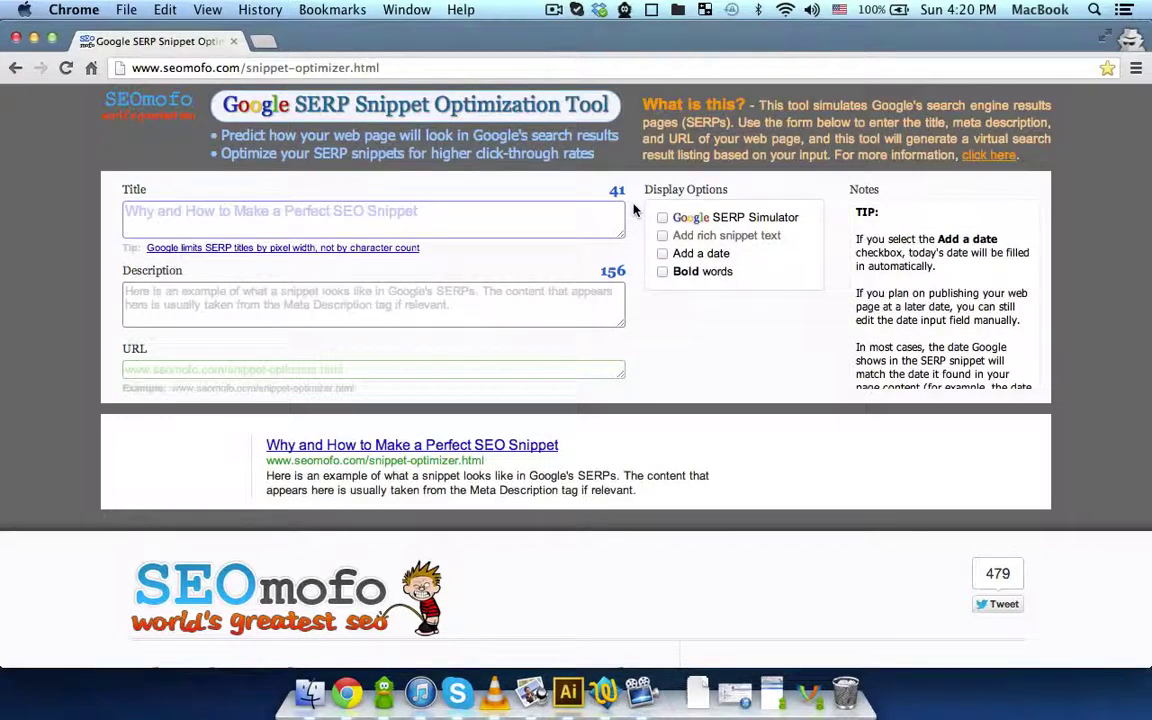
{"action": "left_click", "coordinate": [514, 218]}
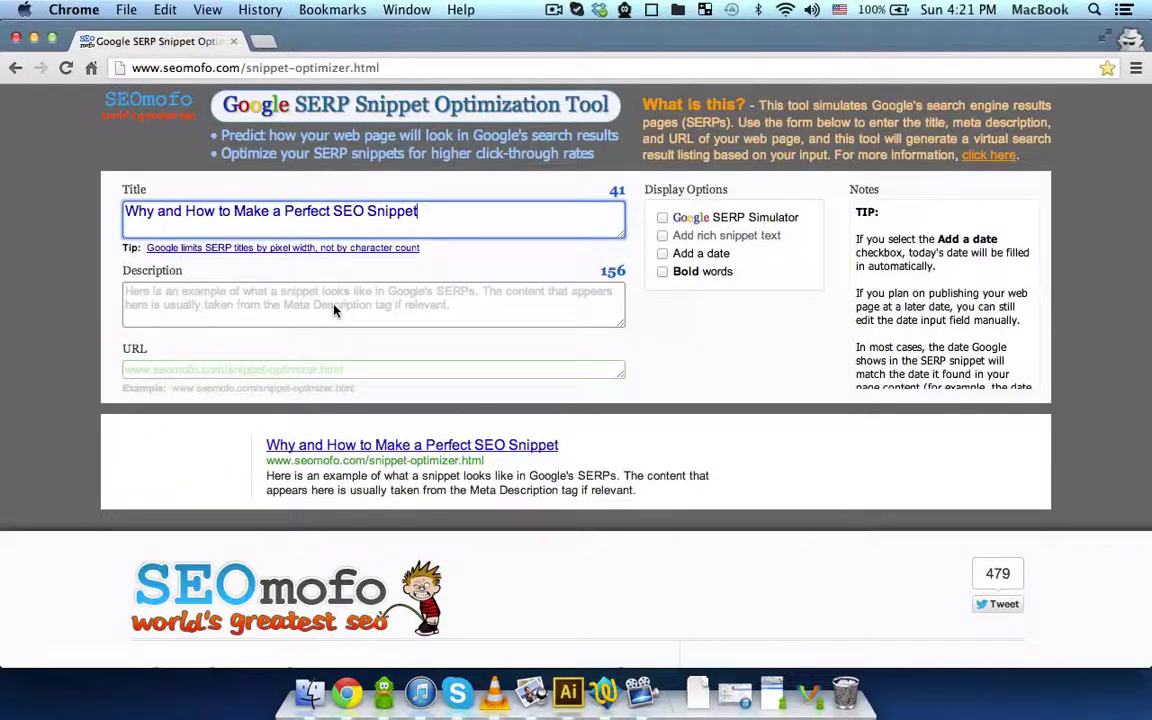
Step: Paste the 136-character description and the webdesy.com/why-and-how-to-make-a-perfect-seo-snippet/ URL into the snippet
{"action": "left_click", "coordinate": [335, 311]}
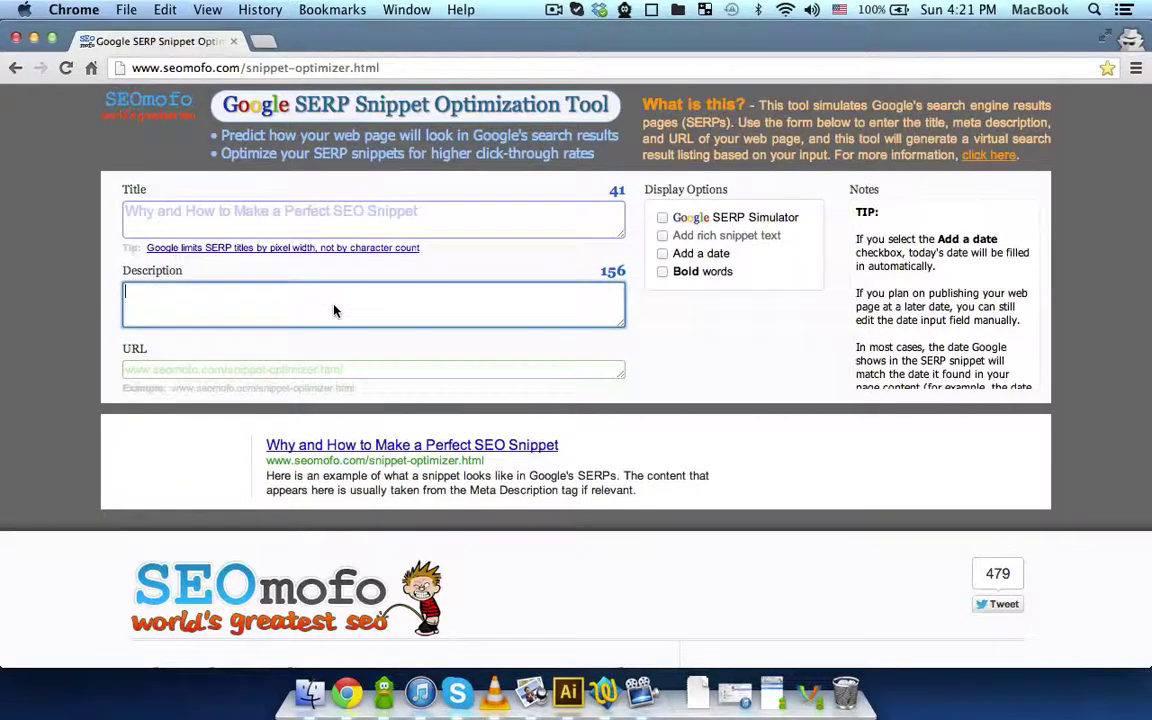
{"action": "type", "text": "This post explains the reasons why you need a perfect SEO snippet. Plus it teaches you to do exactly that with the right tool out there."}
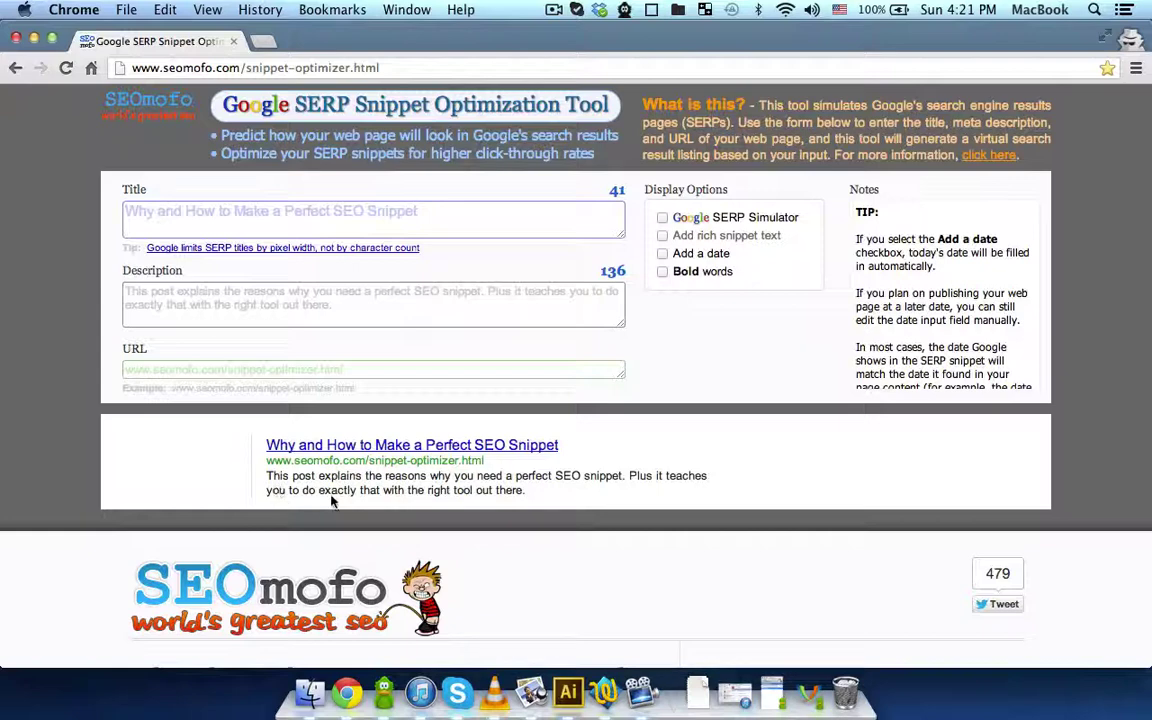
{"action": "left_click", "coordinate": [200, 369]}
{"action": "type", "text": "http://webdesy.com/why-and-how-to-make-a-perfect-seo-snippet/"}
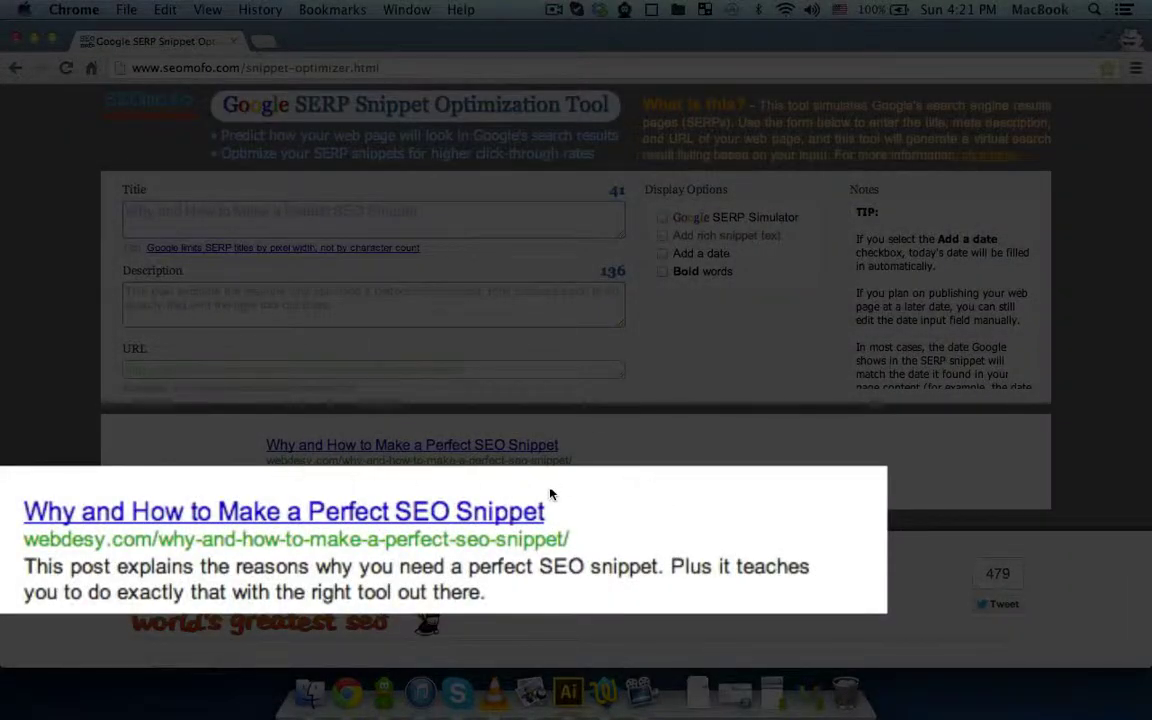
{"action": "left_click_drag", "start_coordinate": [412, 486], "coordinate": [267, 455]}
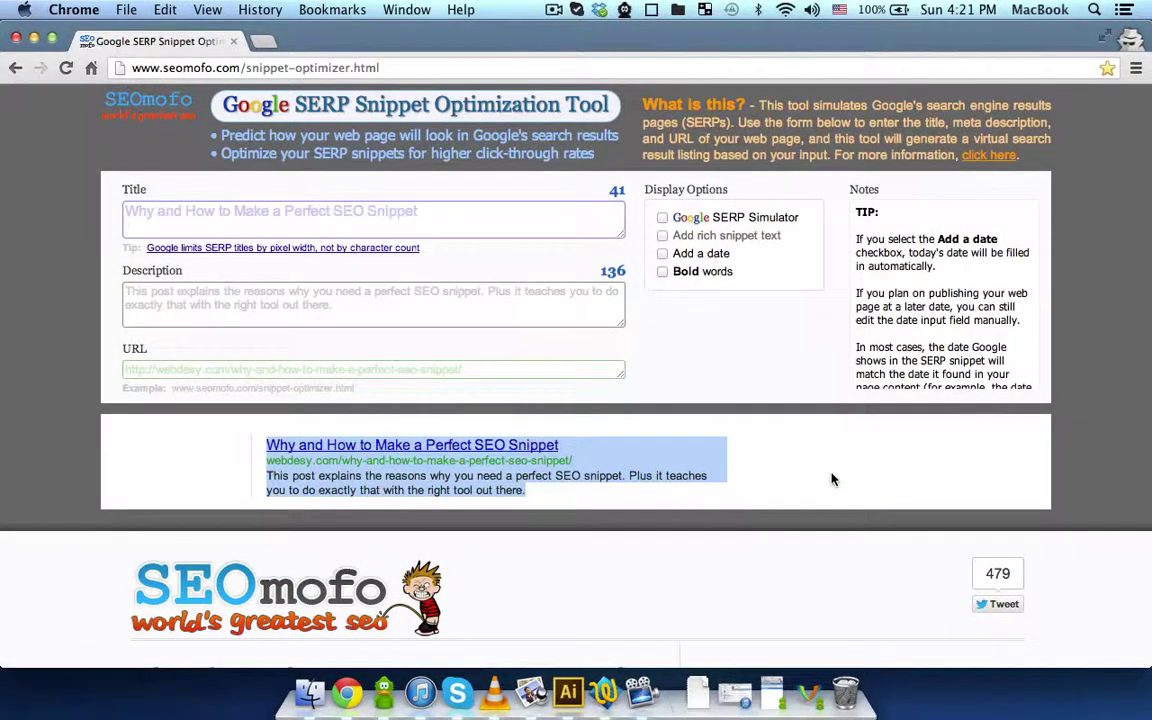
{"action": "left_click", "coordinate": [799, 497]}
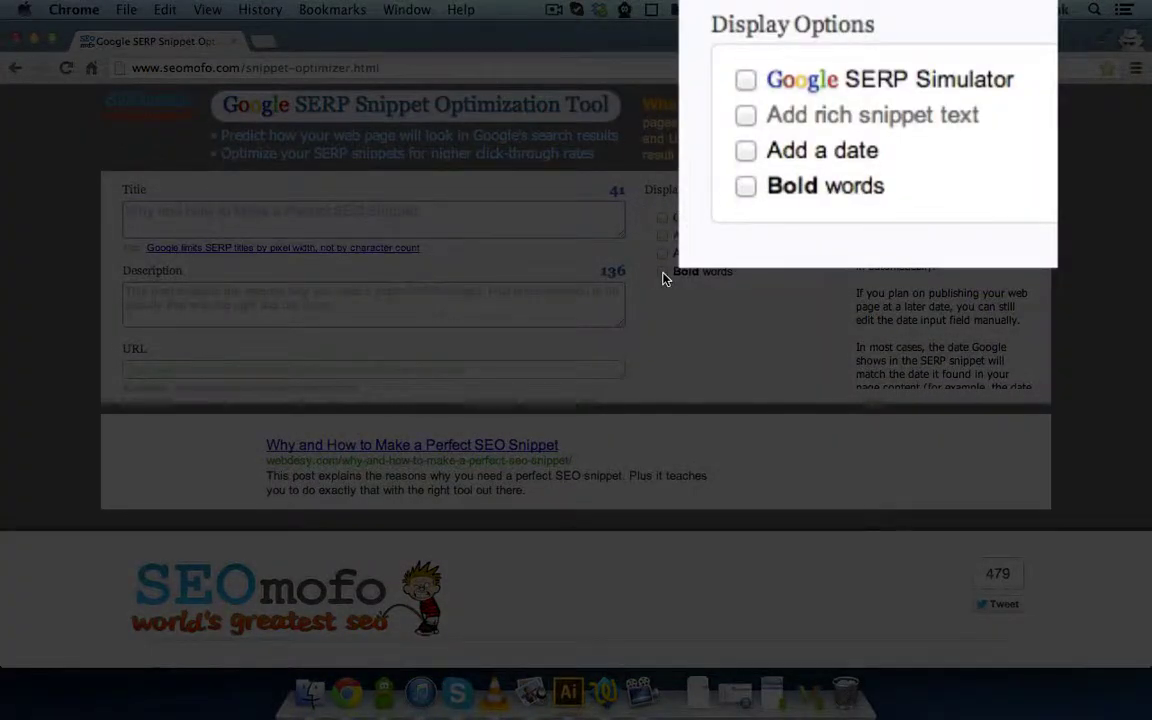
Step: Enable the Google SERP Simulator with Sponsored Links (top) and Sponsored Links (right)
{"action": "left_click", "coordinate": [663, 219]}
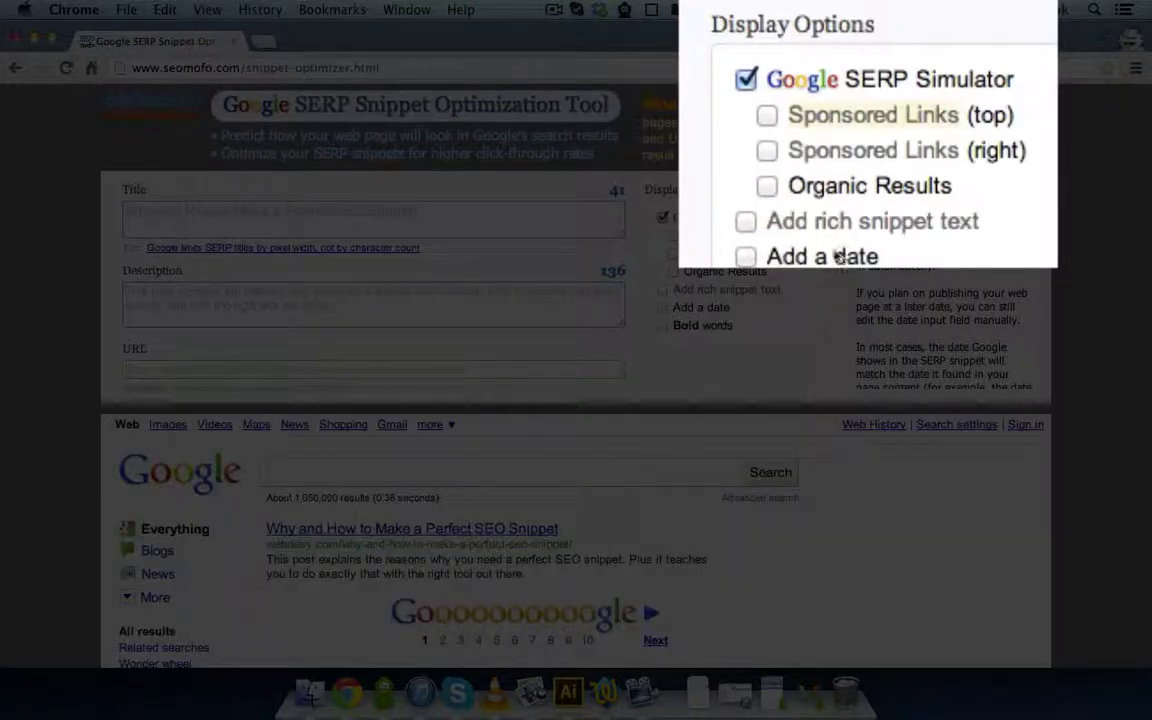
{"action": "left_click", "coordinate": [675, 238]}
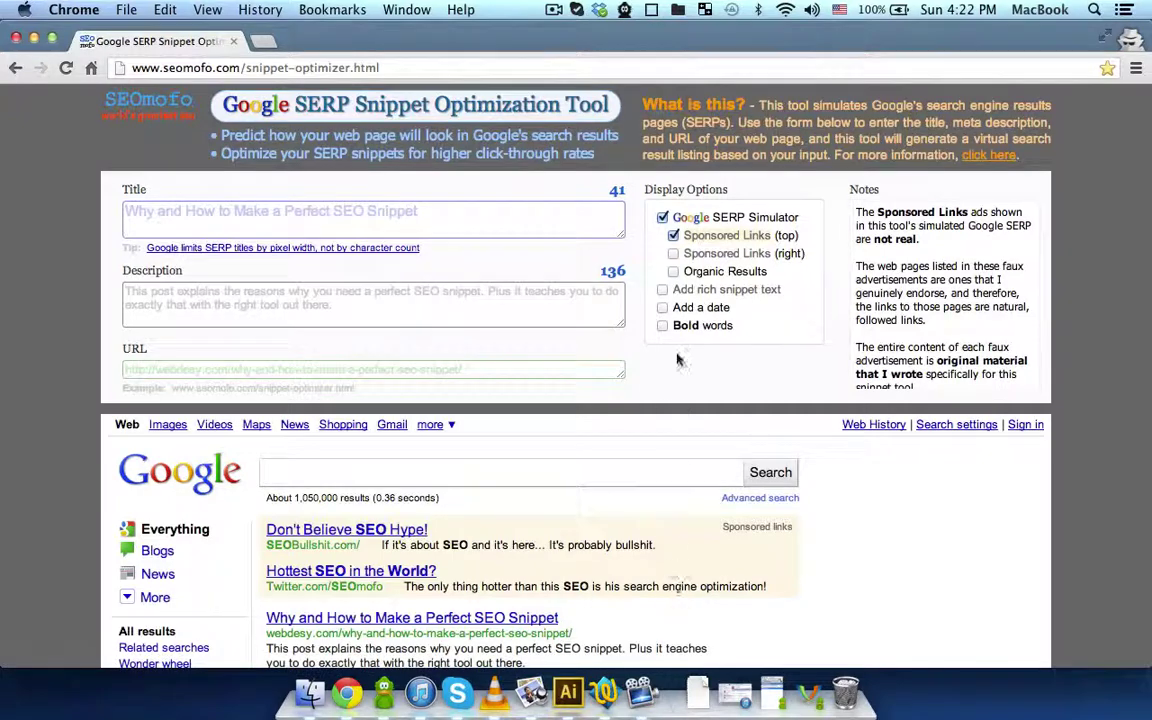
{"action": "left_click", "coordinate": [675, 254]}
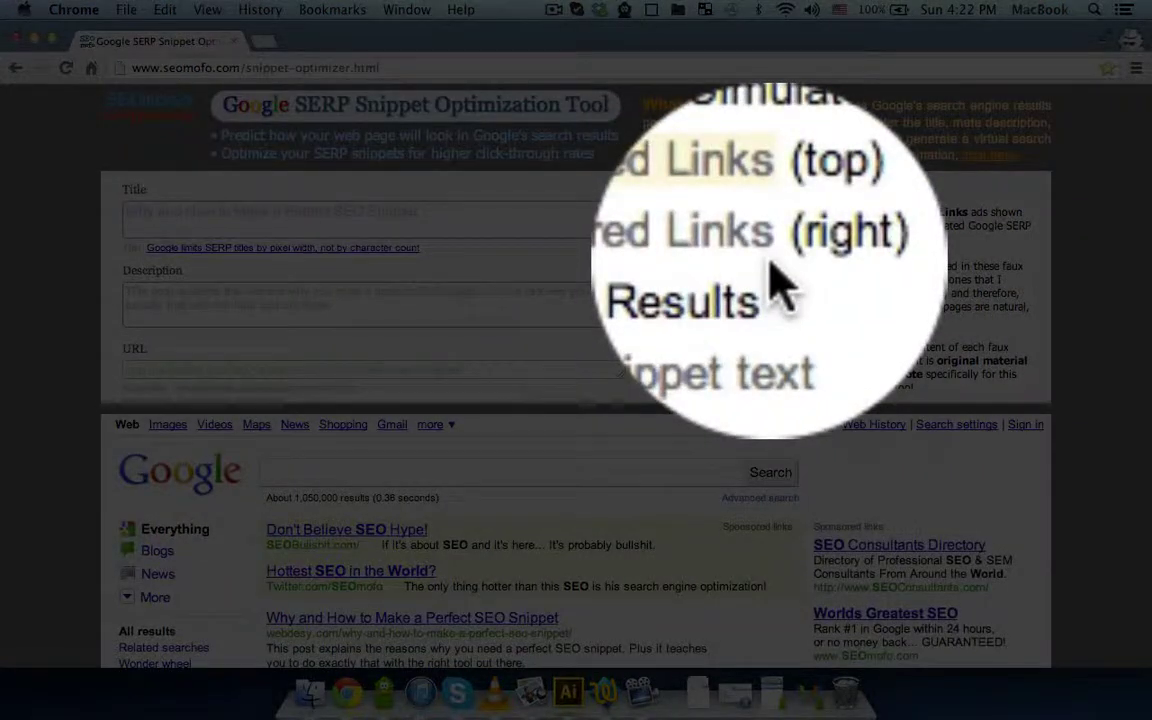
{"action": "scroll", "coordinate": [1065, 405], "scroll_direction": "down", "scroll_amount": 5}
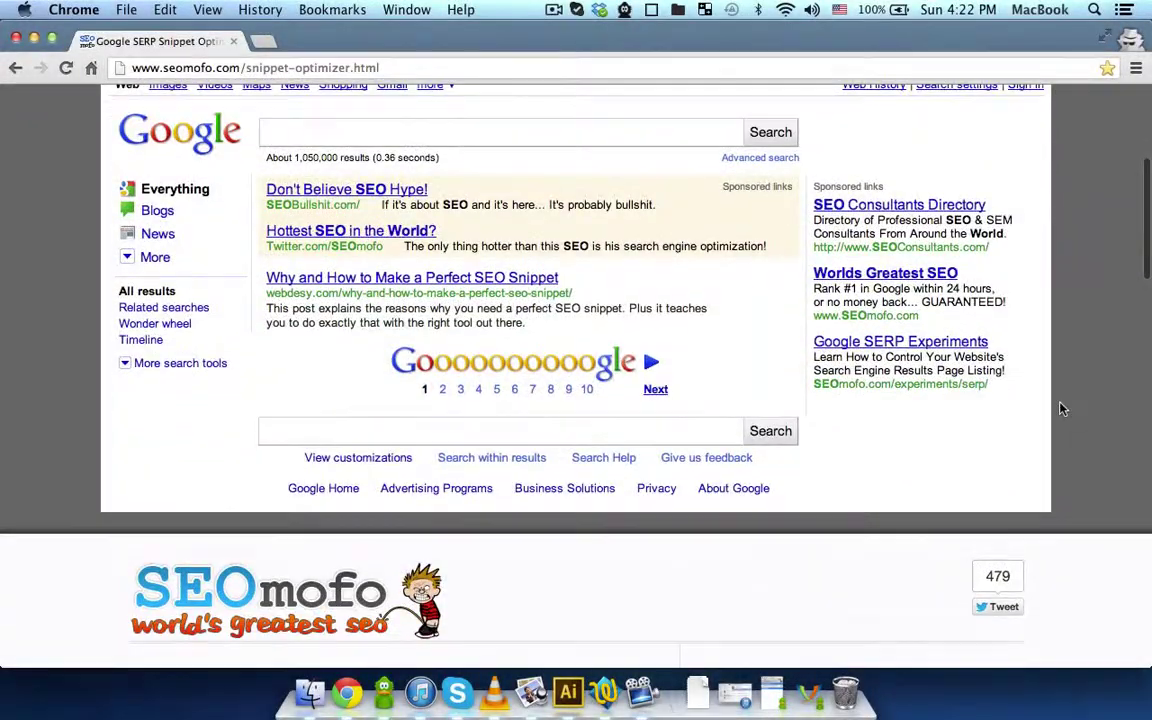
{"action": "scroll", "coordinate": [1067, 370], "scroll_direction": "up", "scroll_amount": 5}
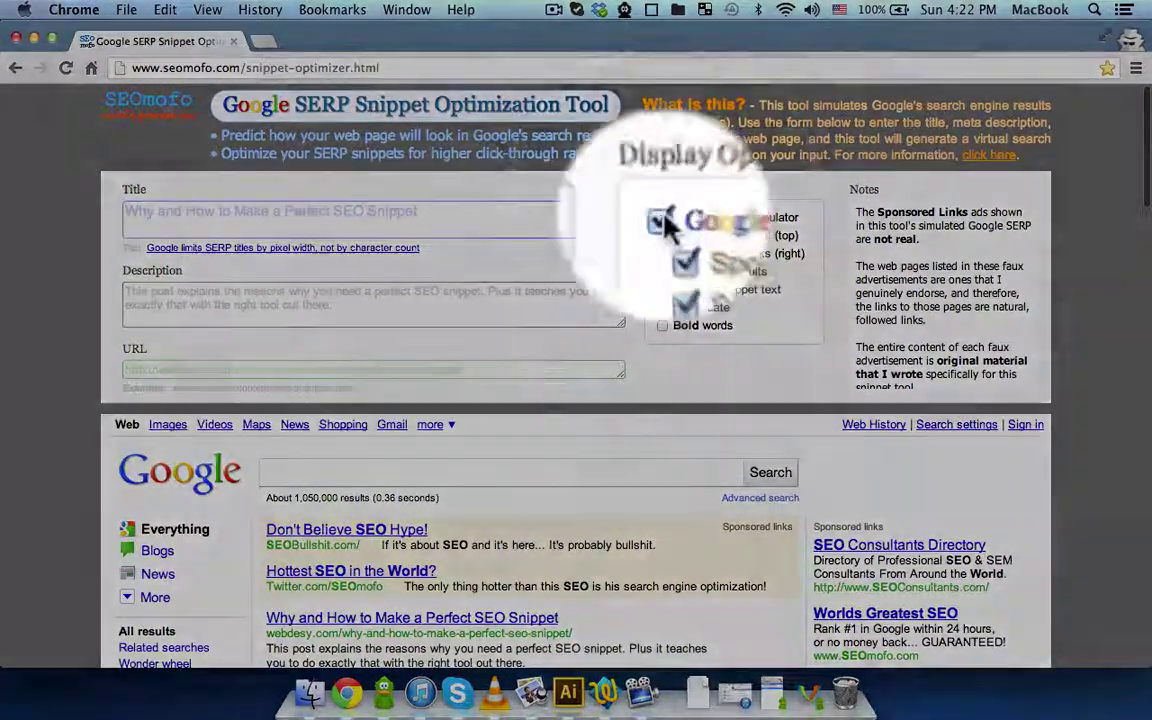
Step: Turn off the SERP simulator and briefly preview rich snippet review text with stars
{"action": "left_click", "coordinate": [661, 218]}
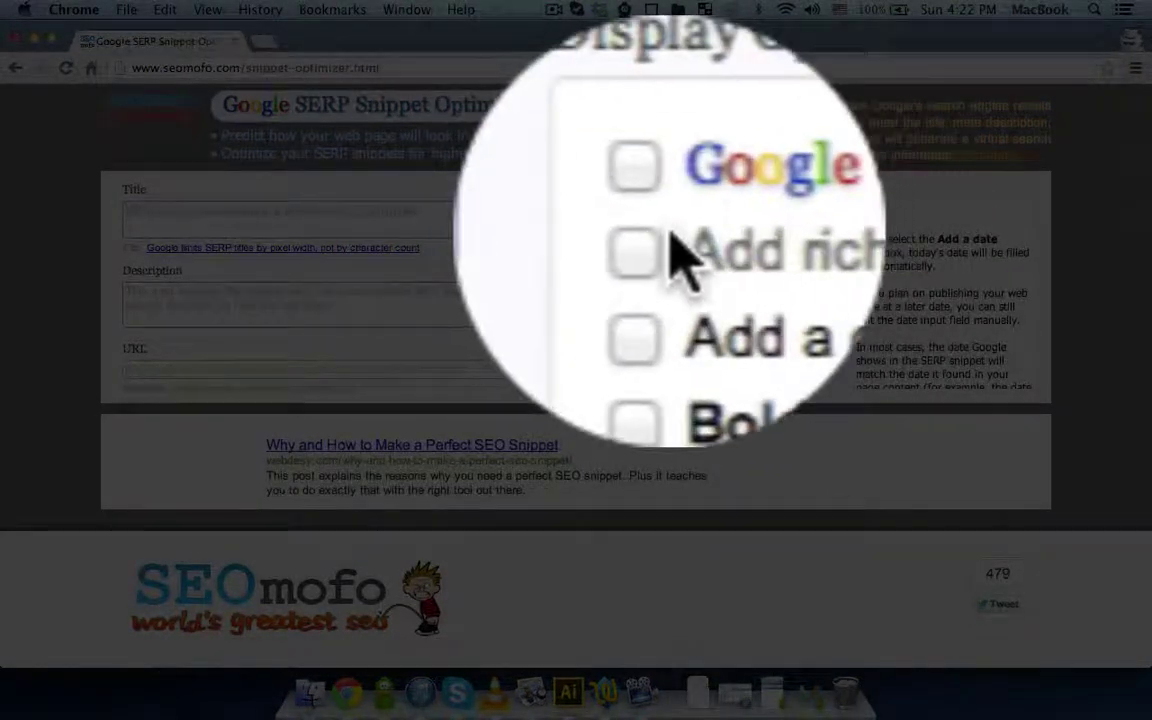
{"action": "left_click", "coordinate": [661, 238]}
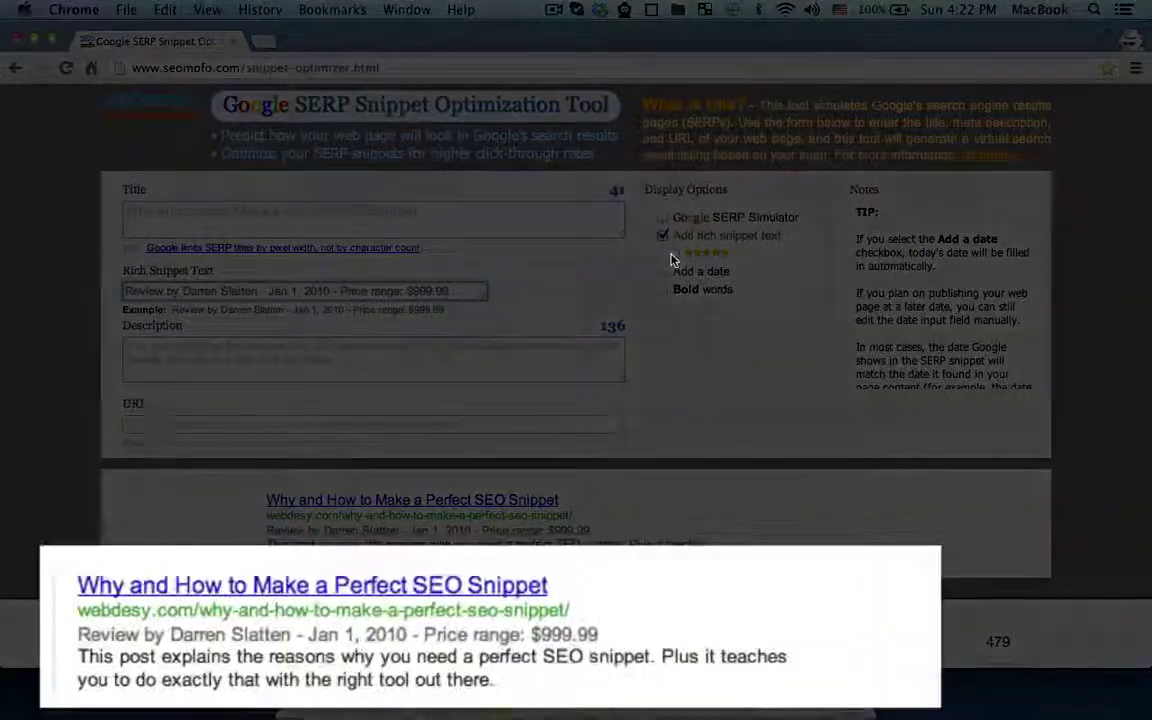
{"action": "left_click", "coordinate": [676, 254]}
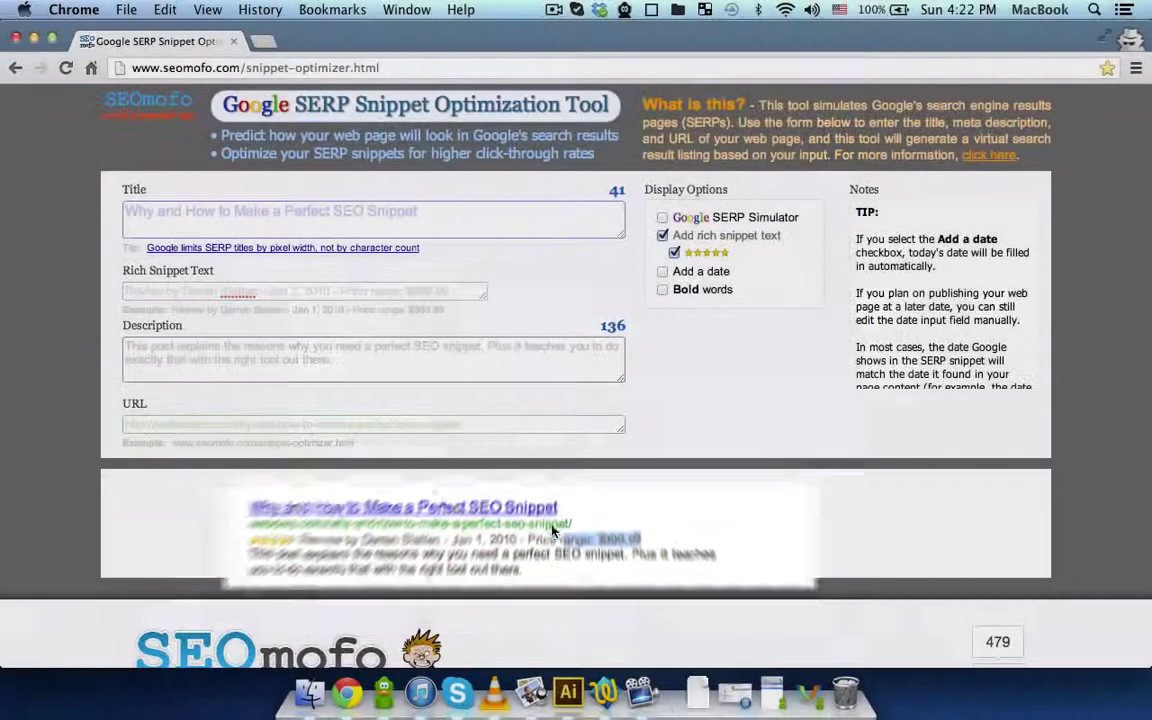
{"action": "left_click_drag", "start_coordinate": [639, 530], "coordinate": [293, 540]}
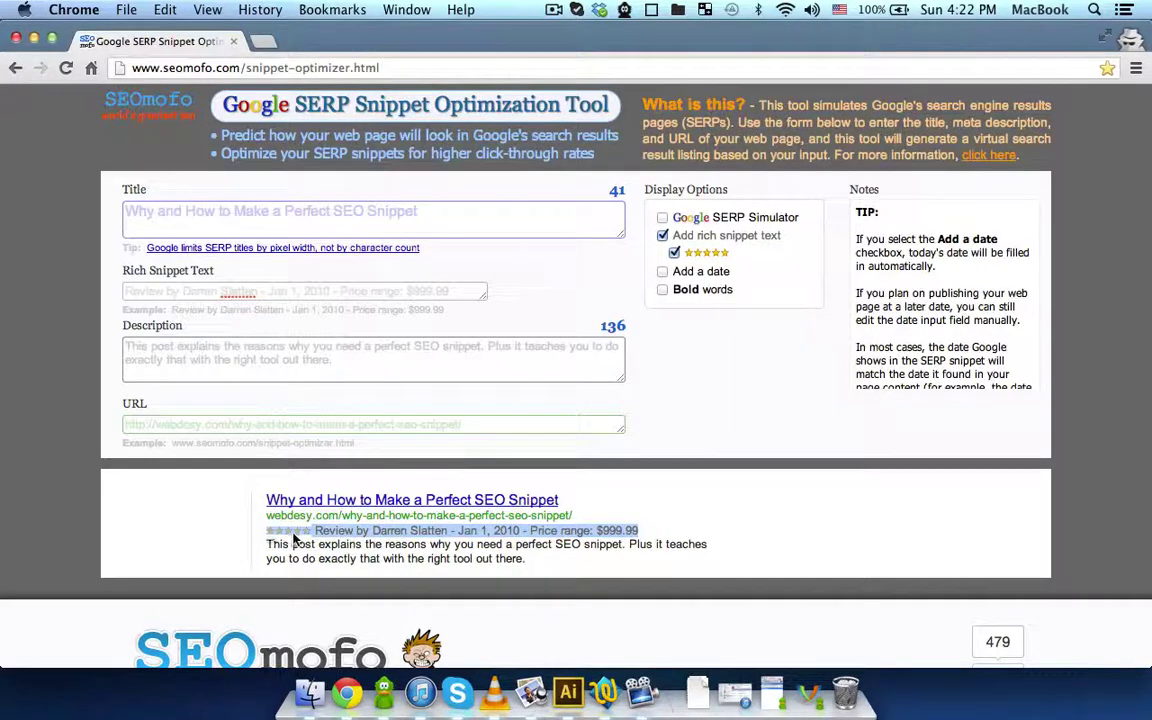
{"action": "left_click", "coordinate": [724, 545]}
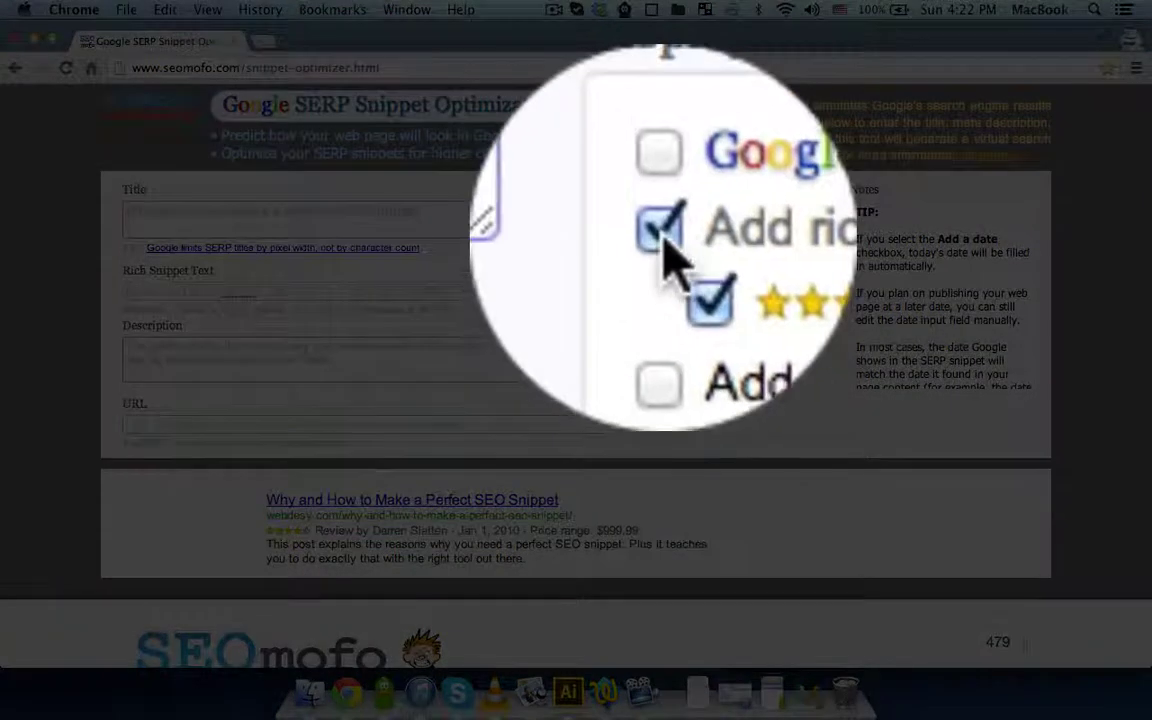
{"action": "left_click", "coordinate": [662, 235]}
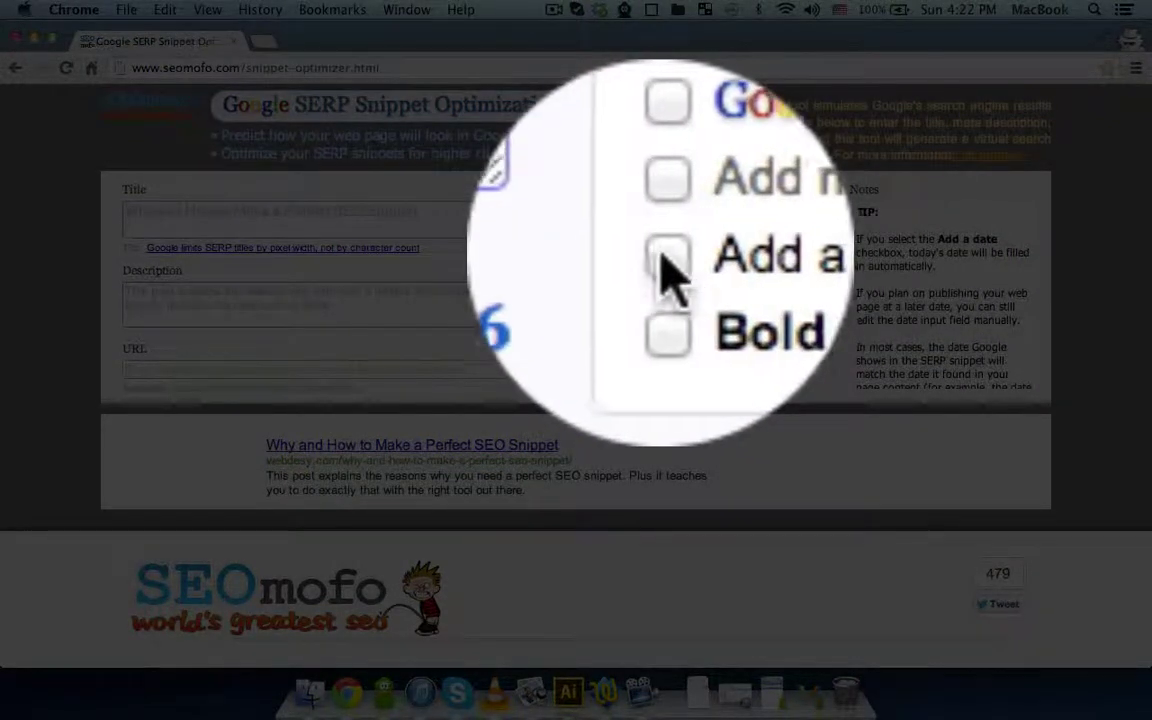
Step: Try the Add a date and Bold words options, leaving bold words off
{"action": "left_click", "coordinate": [662, 262]}
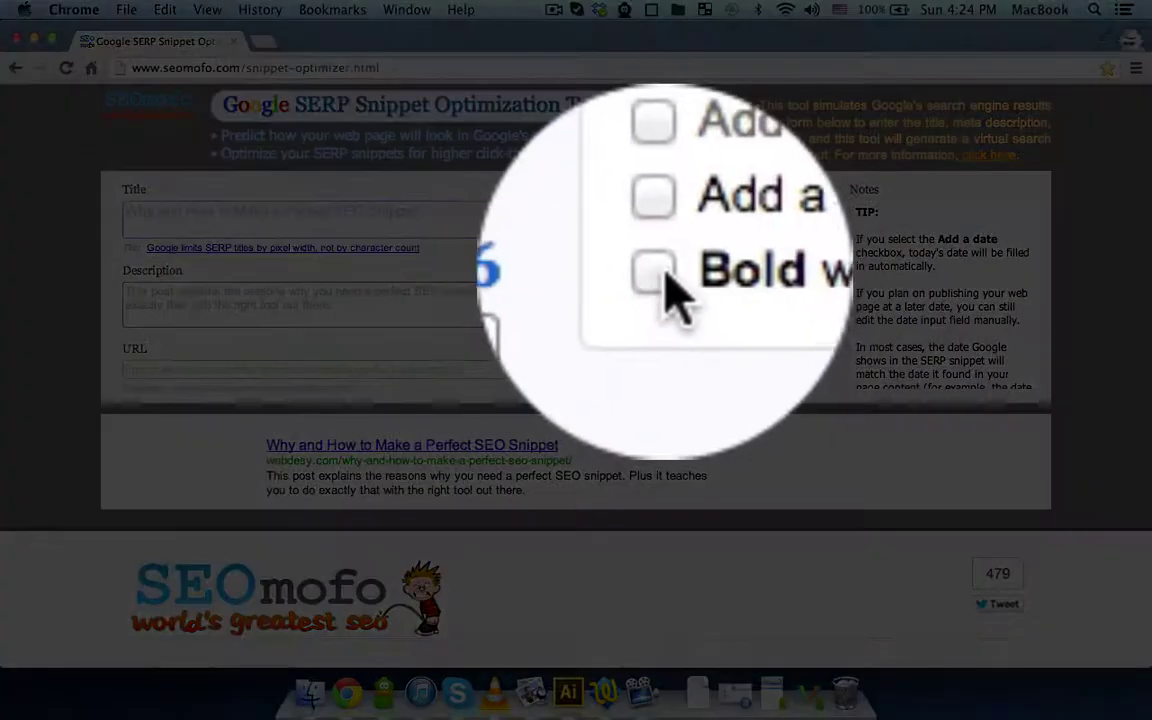
{"action": "left_click", "coordinate": [662, 271]}
{"action": "left_click", "coordinate": [662, 271]}
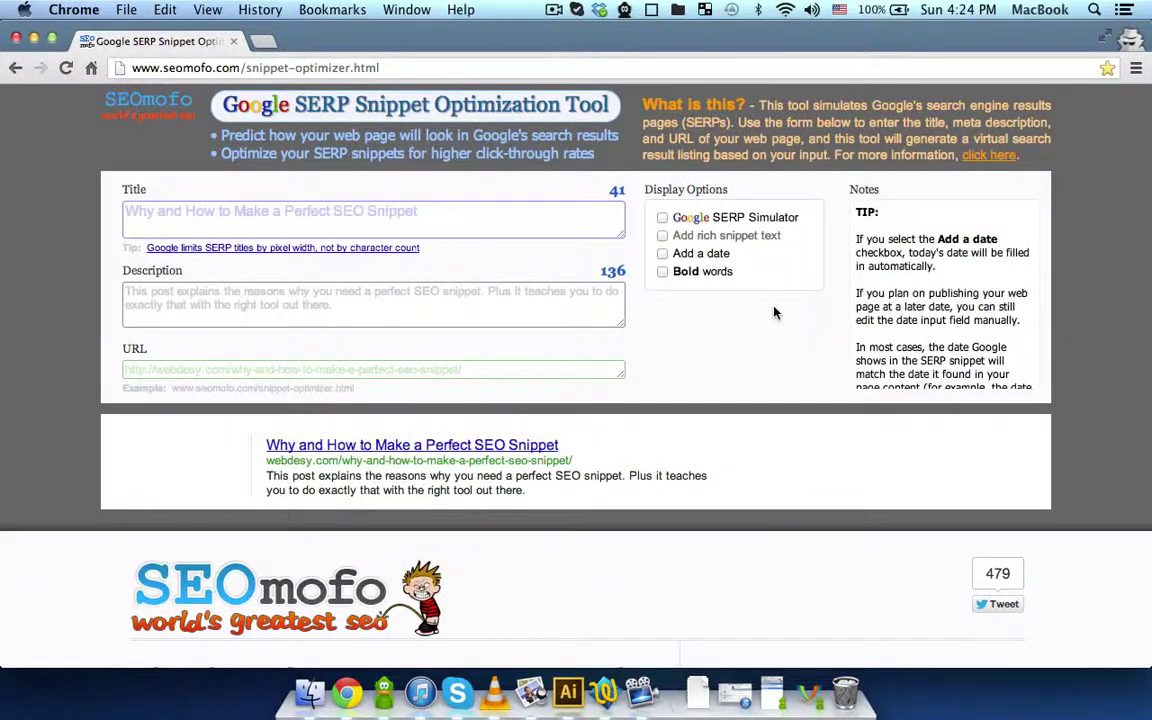
Step: Enable Bold words with 'SEO Snippet' as the bold words and refresh the preview
{"action": "left_click", "coordinate": [672, 278]}
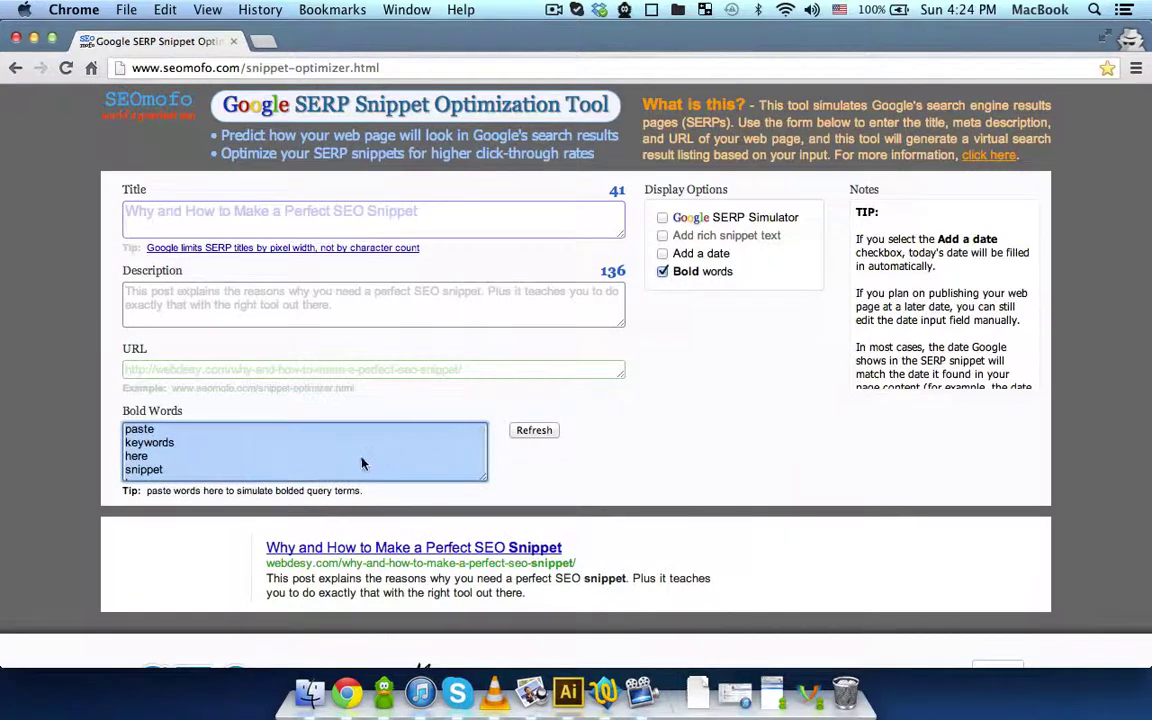
{"action": "left_click", "coordinate": [285, 462]}
{"action": "key", "text": "super+a"}
{"action": "type", "text": "SE"}
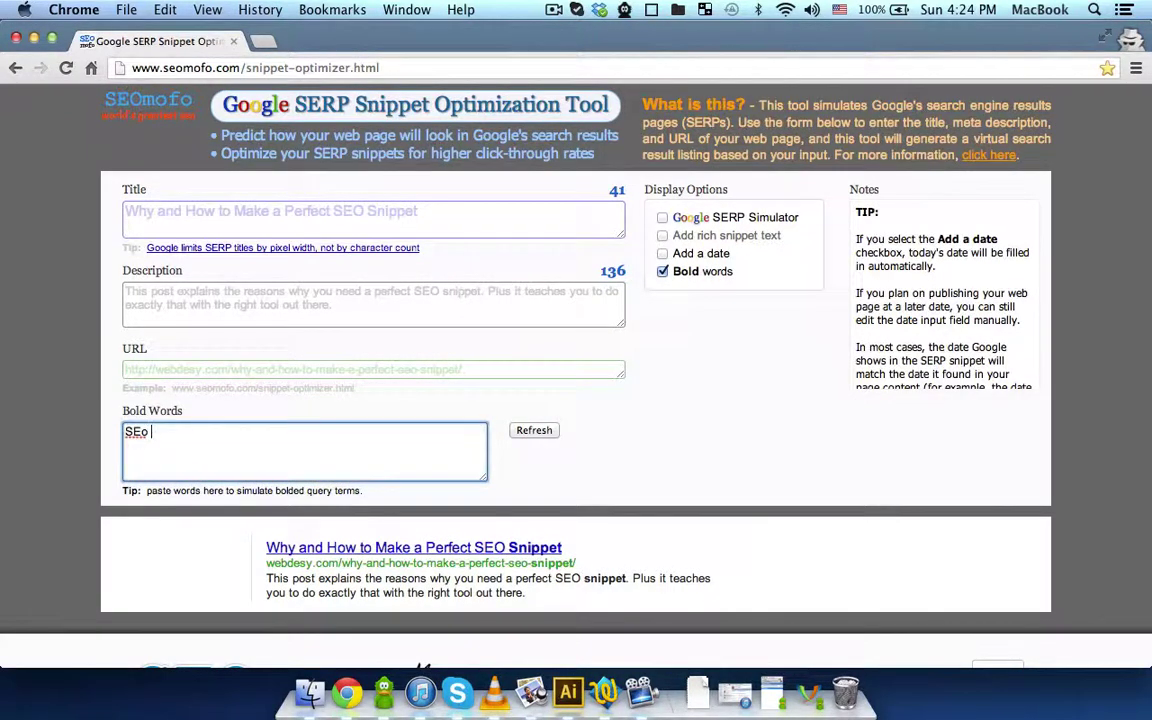
{"action": "type", "text": "O "}
{"action": "type", "text": "Snippet"}
{"action": "left_click", "coordinate": [540, 431]}
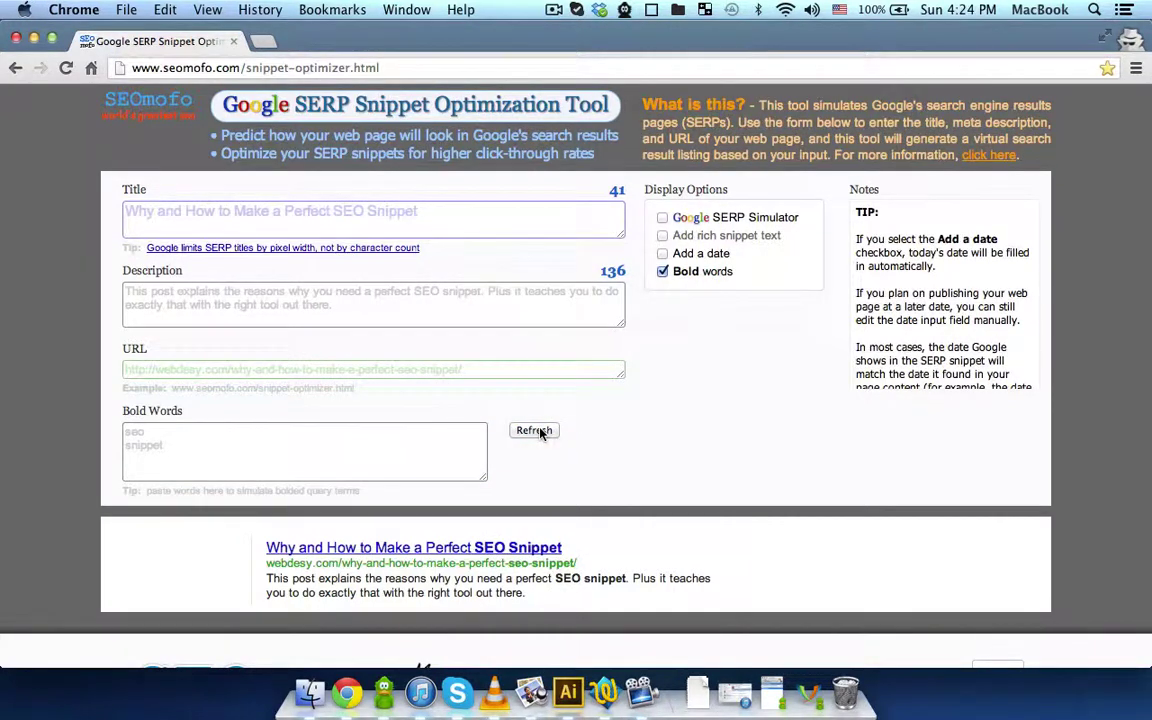
{"action": "scroll", "coordinate": [748, 433], "scroll_direction": "down", "scroll_amount": 5}
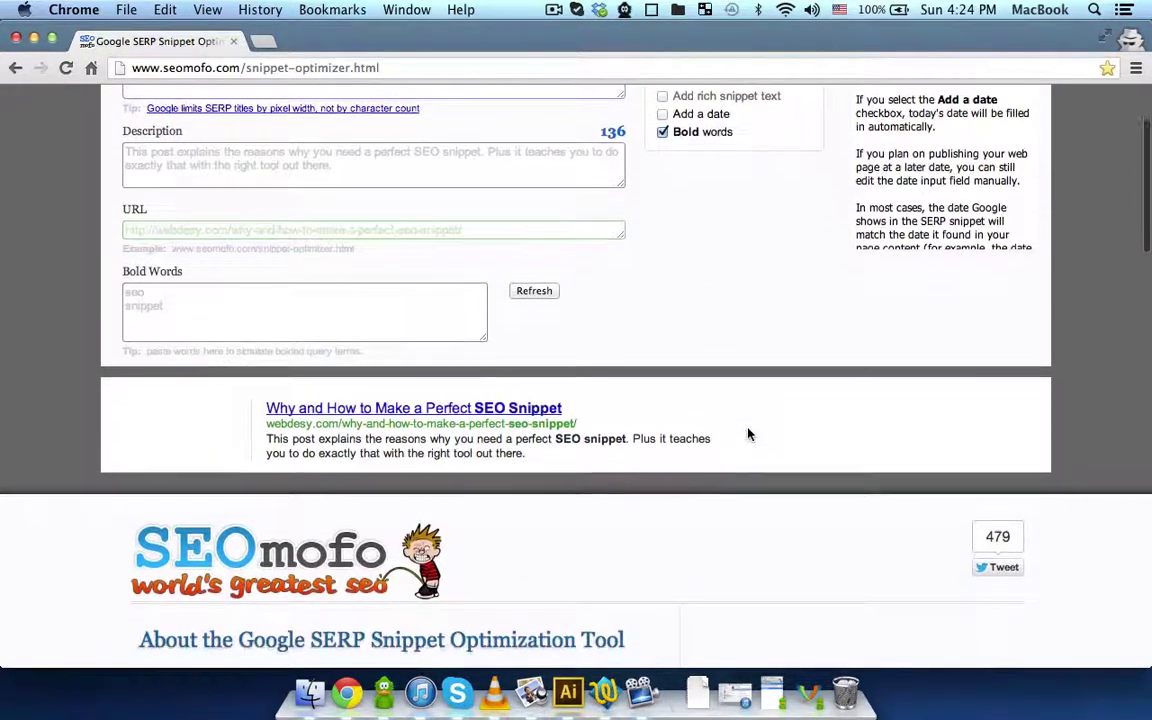
{"action": "scroll", "coordinate": [748, 433], "scroll_direction": "down", "scroll_amount": 3}
{"action": "scroll", "coordinate": [748, 433], "scroll_direction": "up", "scroll_amount": 2}
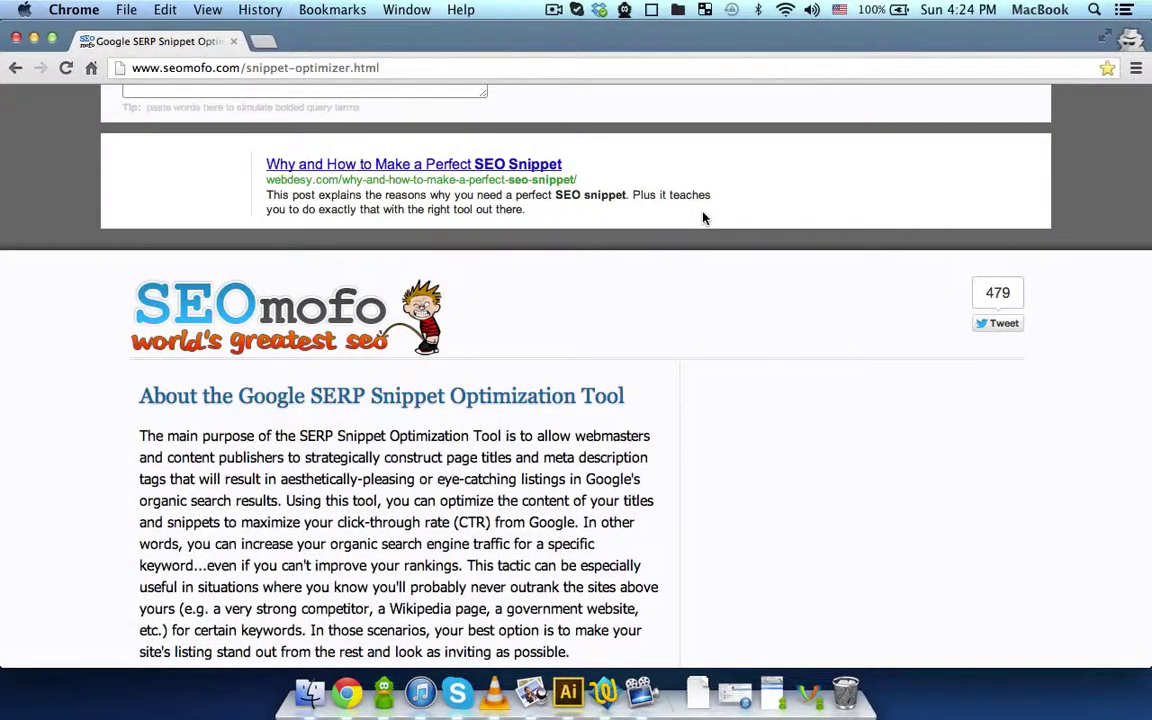
{"action": "scroll", "coordinate": [703, 218], "scroll_direction": "up", "scroll_amount": 5}
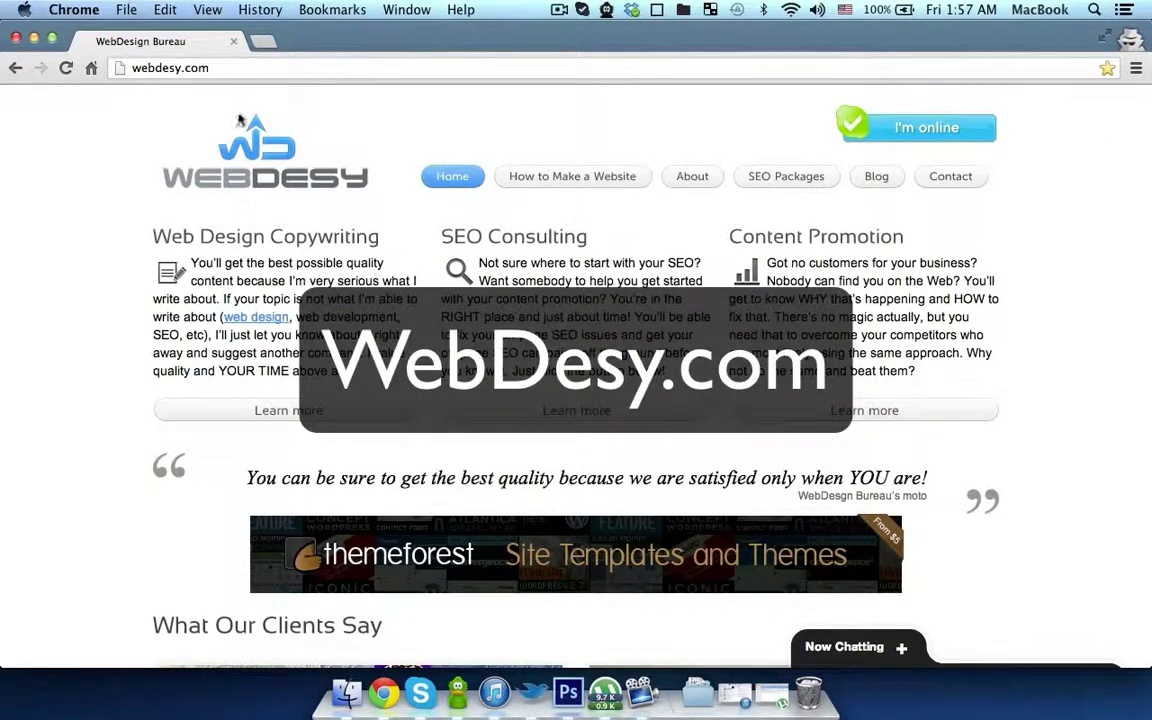
Step: Follow the themeforest banner on webdesy.com to ThemeForest's Popular WordPress Files page
{"action": "left_click", "coordinate": [234, 70]}
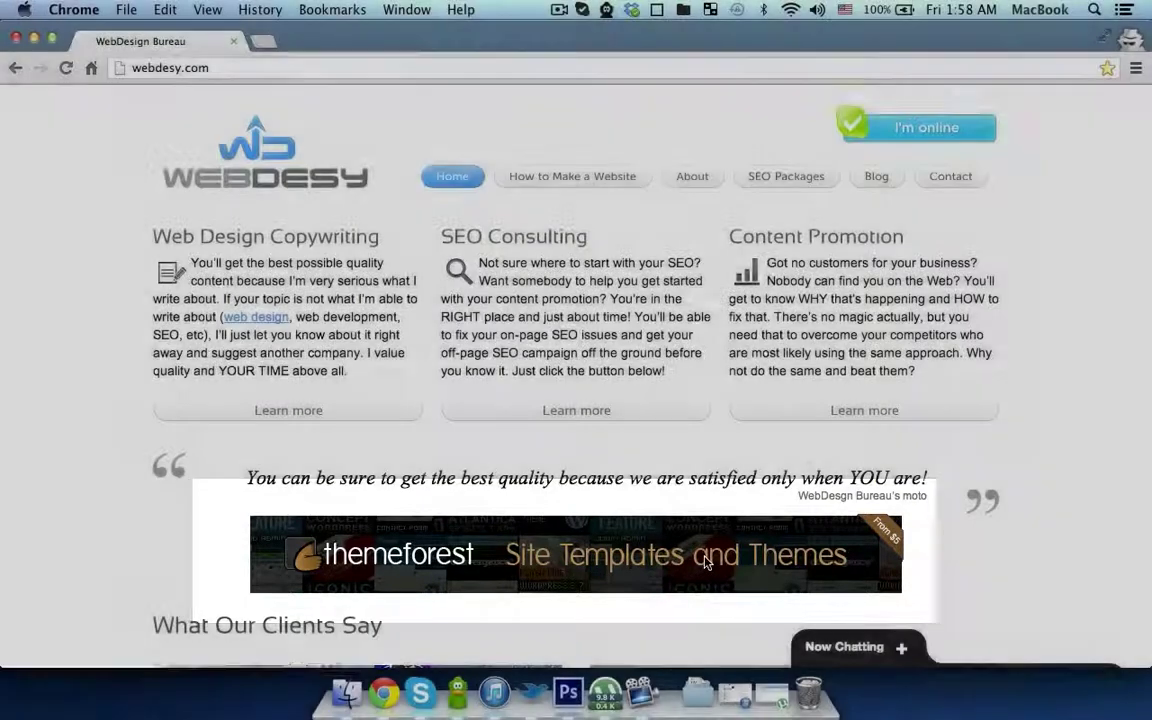
{"action": "left_click", "coordinate": [706, 565]}
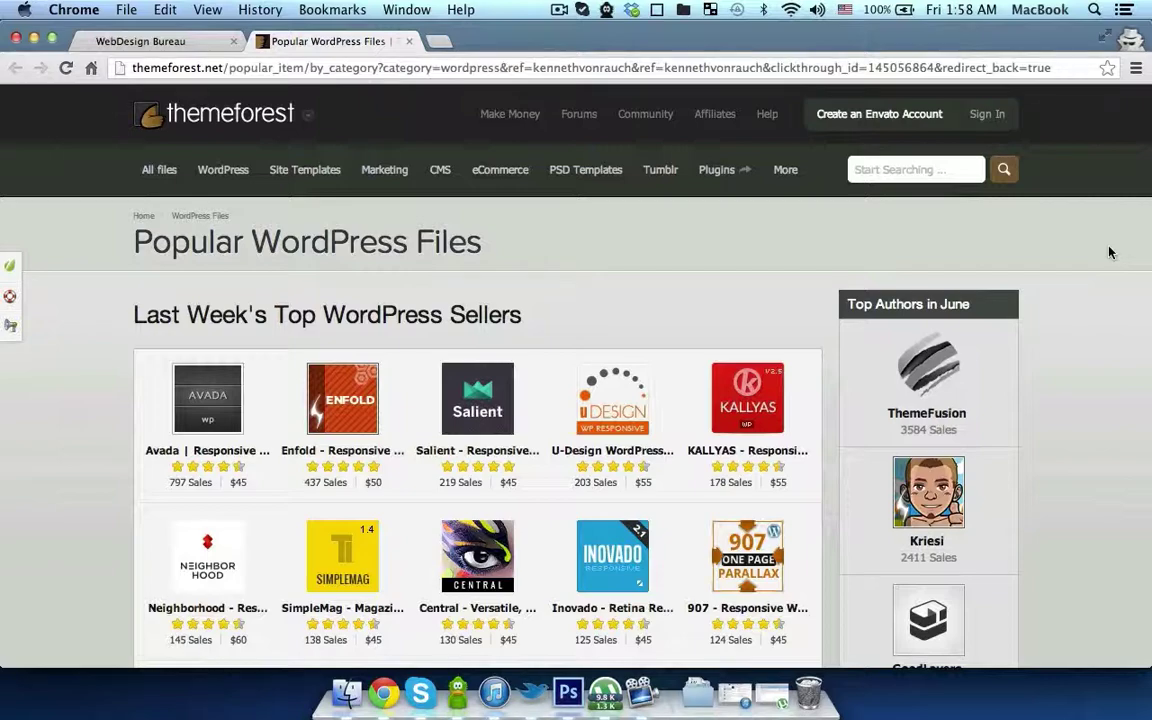
{"action": "scroll", "coordinate": [1108, 252], "scroll_direction": "down", "scroll_amount": 4}
{"action": "scroll", "coordinate": [1108, 252], "scroll_direction": "down", "scroll_amount": 5}
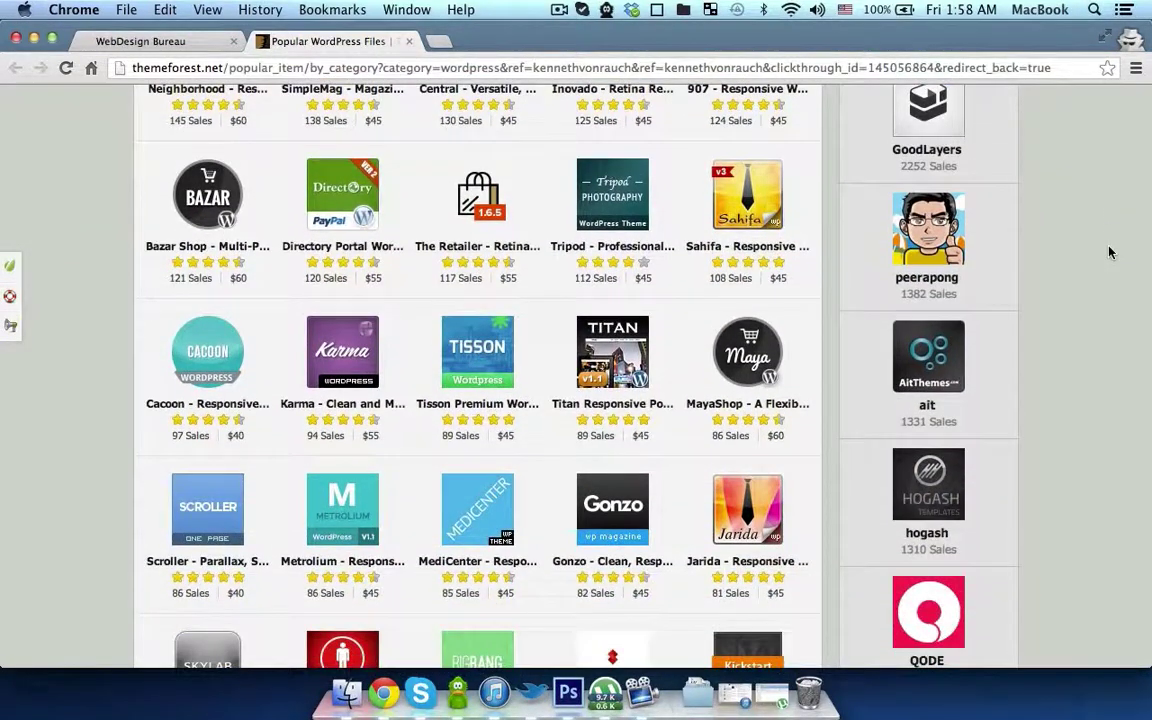
{"action": "scroll", "coordinate": [1108, 252], "scroll_direction": "up", "scroll_amount": 8}
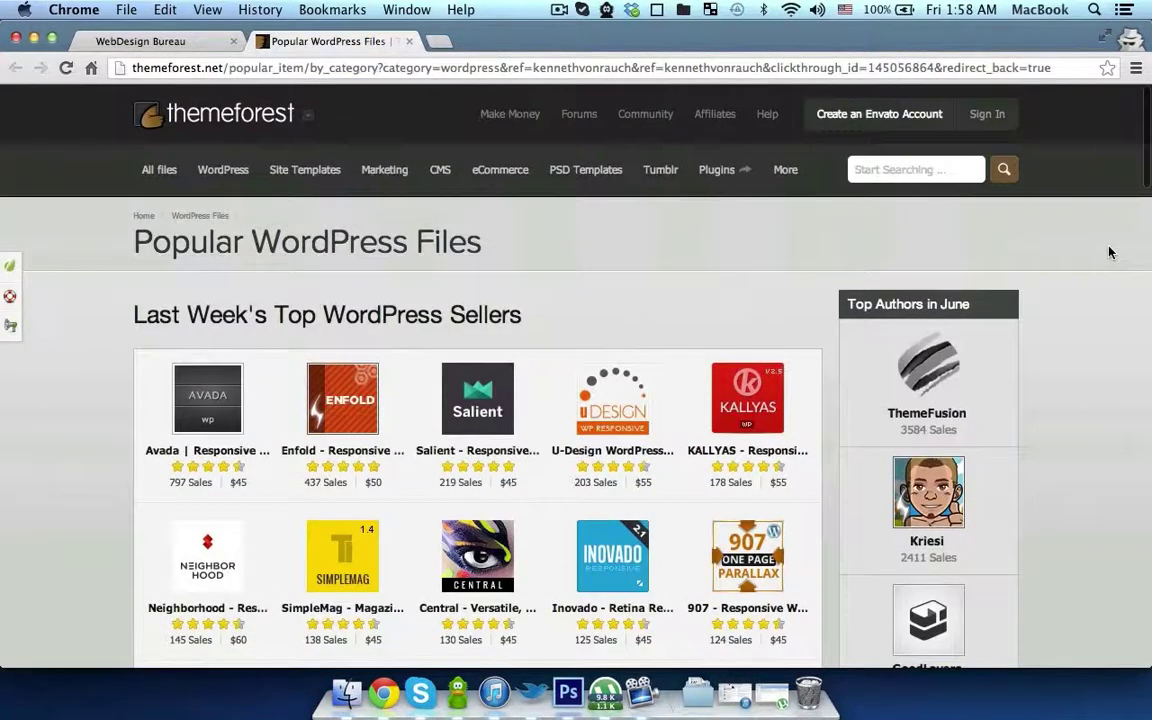